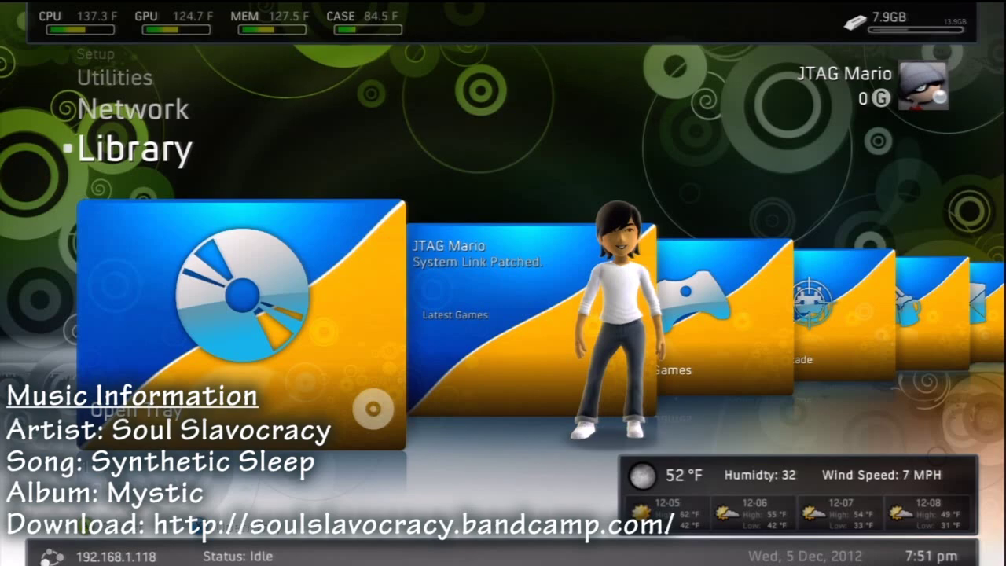
# - Launch DashLaunch by running default.xex from Hdd1:\dashlaunch in the Utilities File Manager
pyautogui.press('Up')
pyautogui.press('Up')
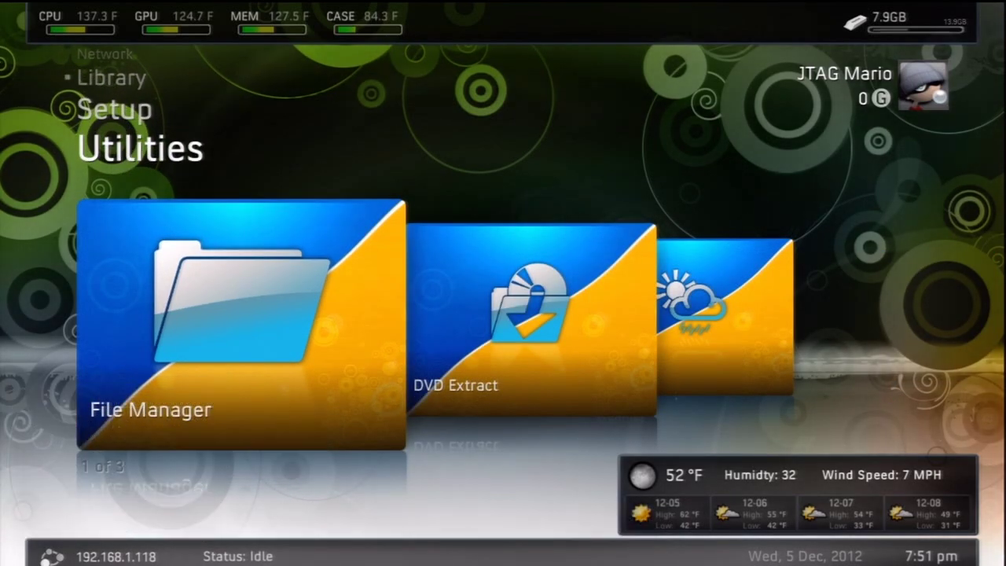
pyautogui.press('Return')
pyautogui.press('Down')
pyautogui.press('Down')
pyautogui.press('Return')
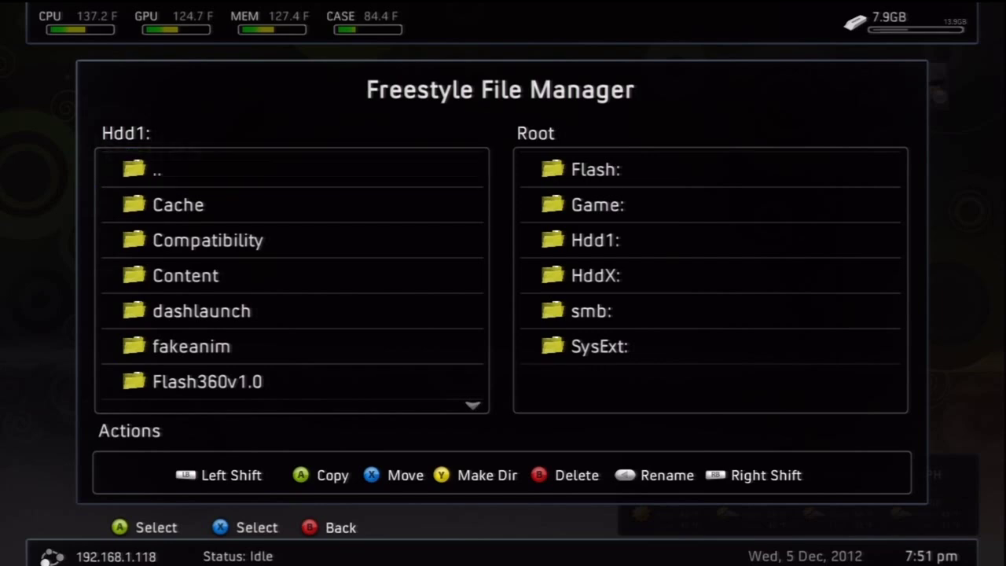
pyautogui.press('Down')
pyautogui.press('Down')
pyautogui.press('Down')
pyautogui.press('Down')
pyautogui.press('Return')
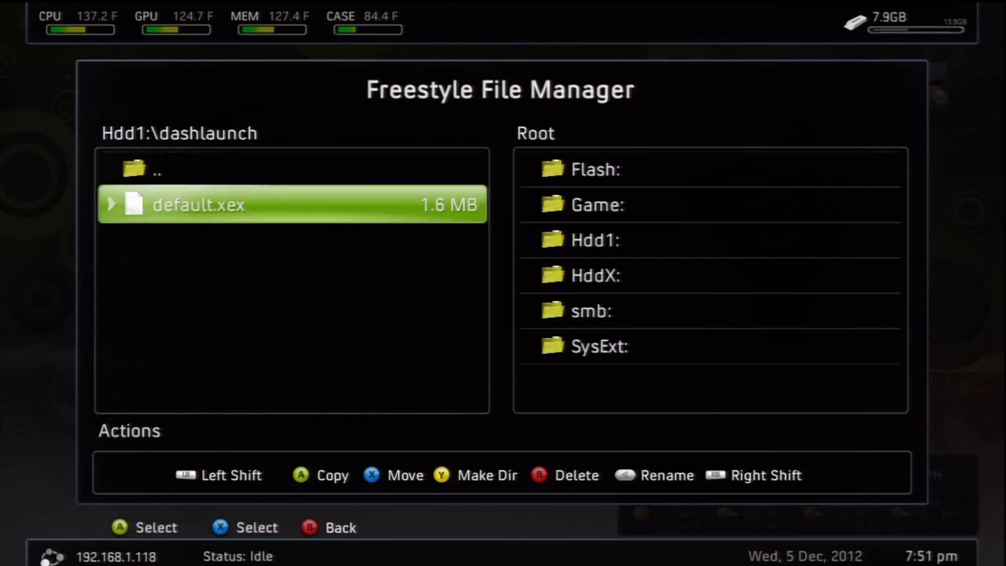
pyautogui.press('Return')
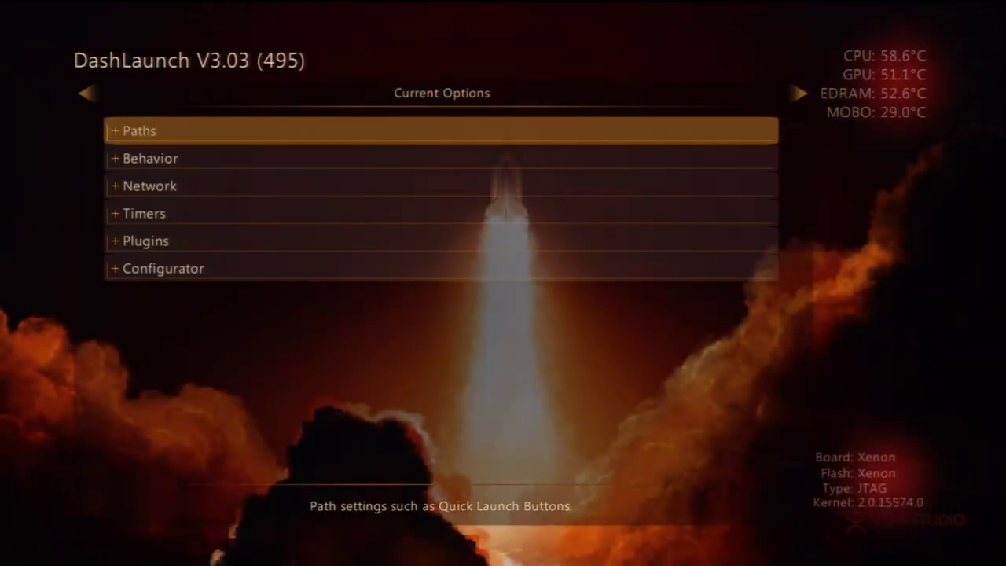
# - Expand DashLaunch's Network group and highlight the pingpatch setting
pyautogui.press('Down')
pyautogui.press('Down')
pyautogui.press('Return')
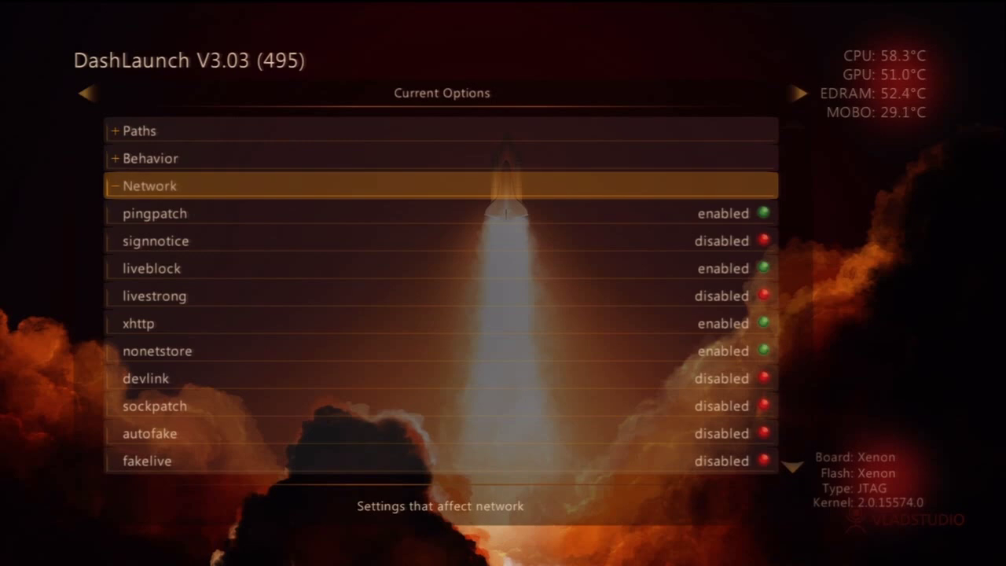
pyautogui.press('Down')
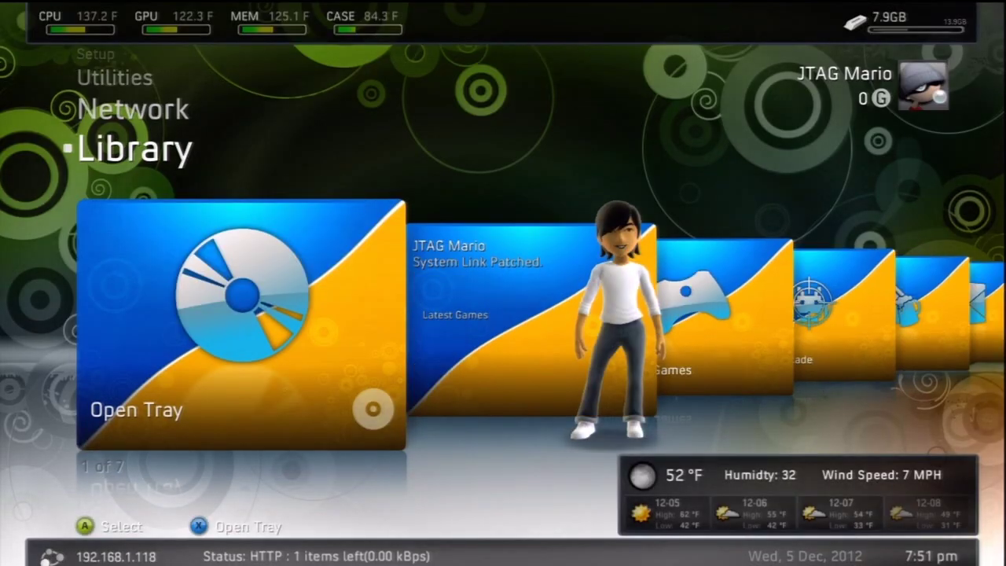
# - Check Enable Beta Updates under Setup > Settings > General Settings
pyautogui.press('Up')
pyautogui.press('Up')
pyautogui.press('Up')
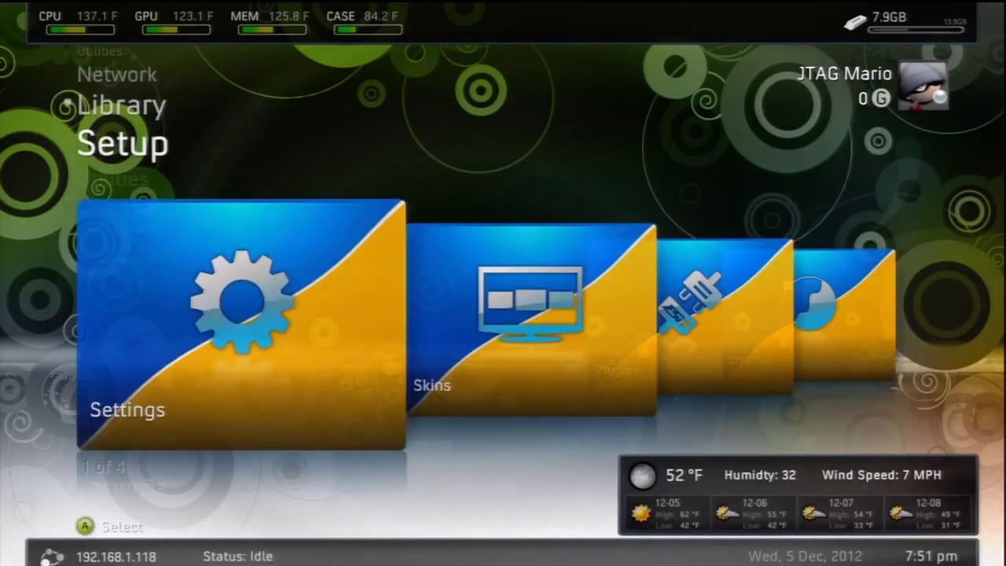
pyautogui.press('Up')
pyautogui.press('Up')
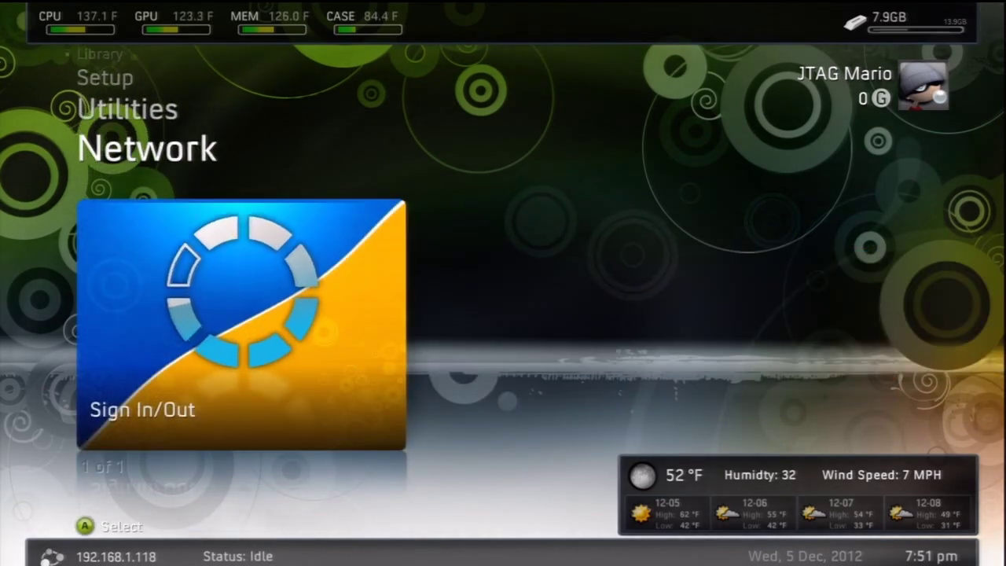
pyautogui.press('Up')
pyautogui.press('Up')
pyautogui.press('Return')
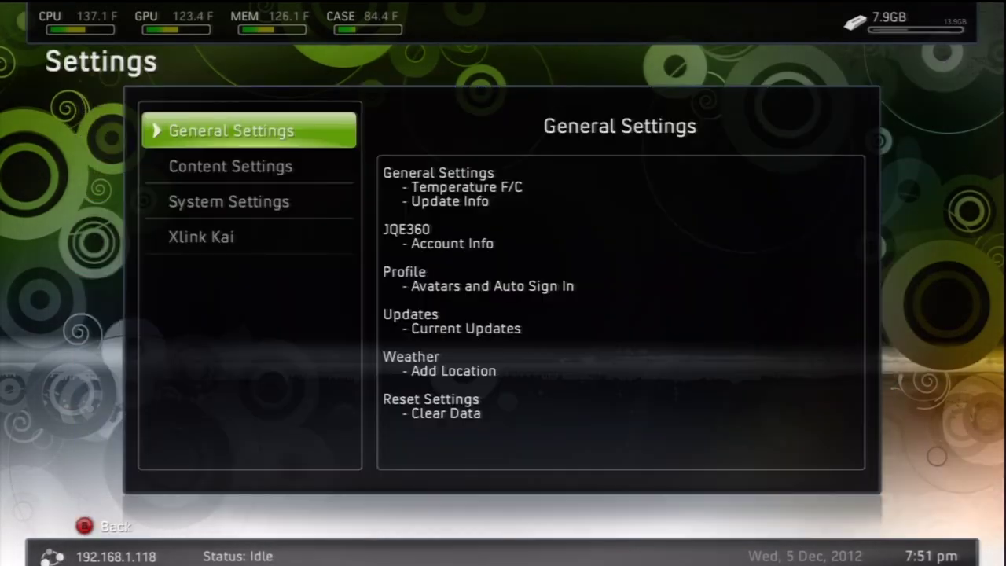
pyautogui.press('Return')
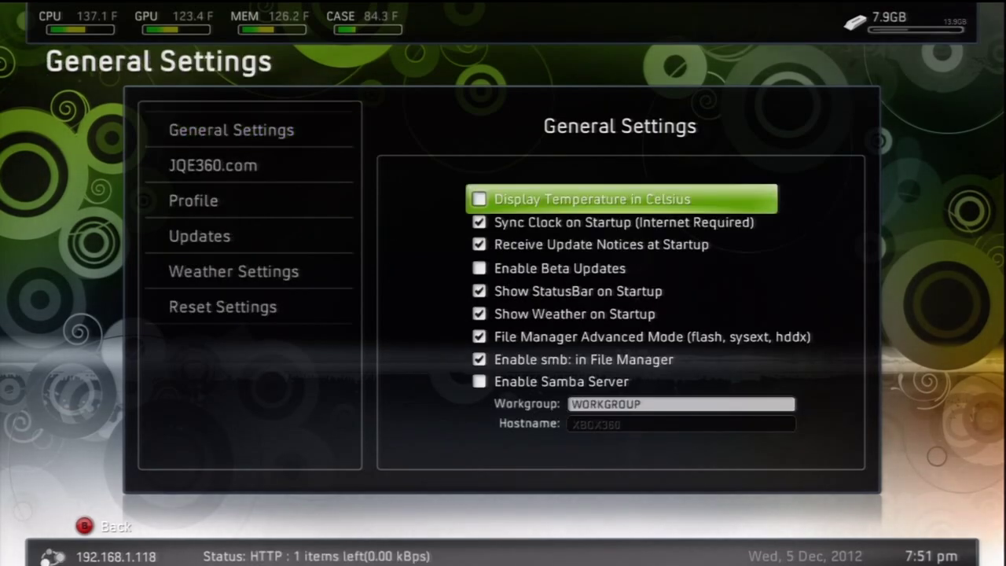
pyautogui.press('Down')
pyautogui.press('Down')
pyautogui.press('Down')
pyautogui.press('Return')
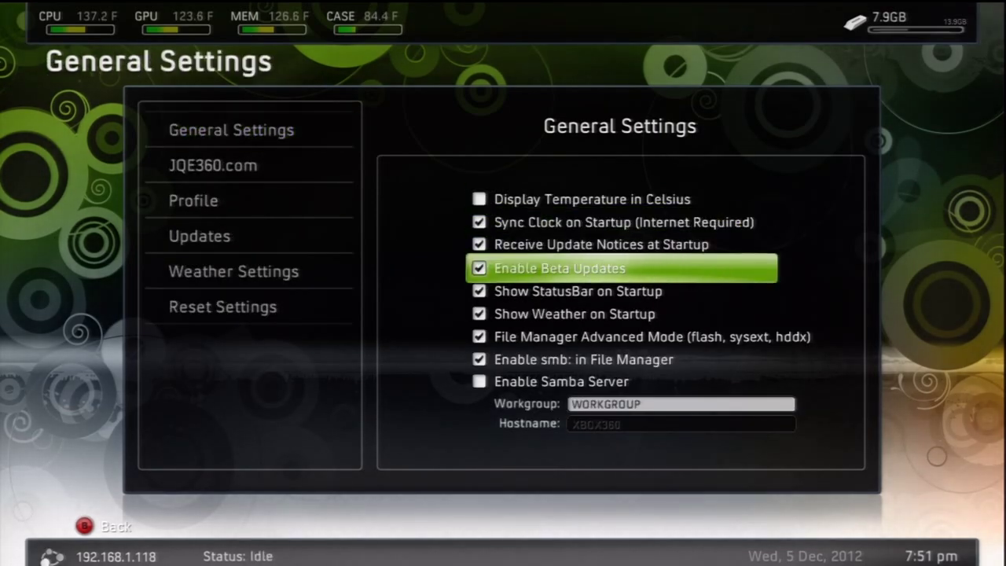
pyautogui.press('Left')
pyautogui.press('super')
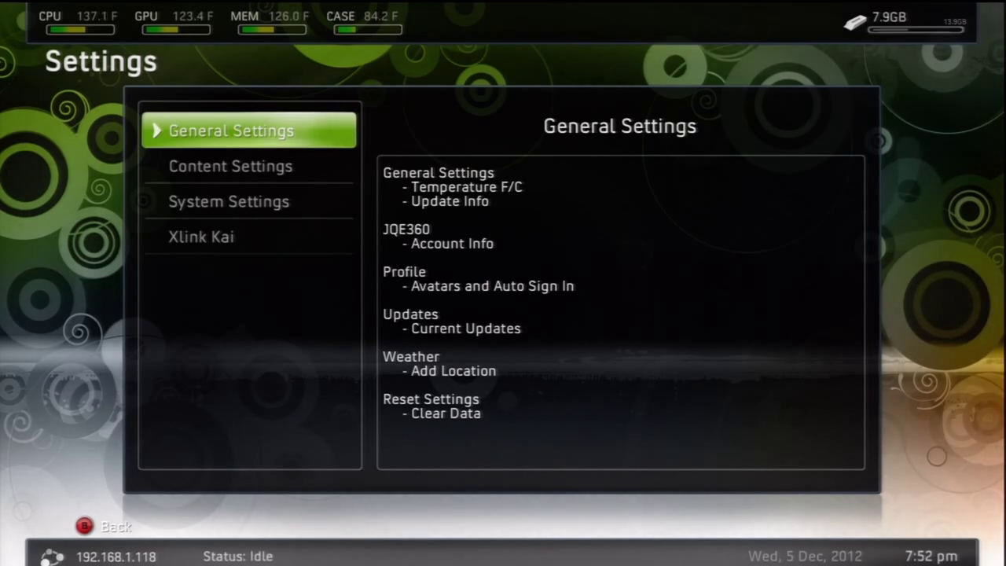
# - Mark the beta dash, skin and plugin updates under Updates and apply them
pyautogui.press('Return')
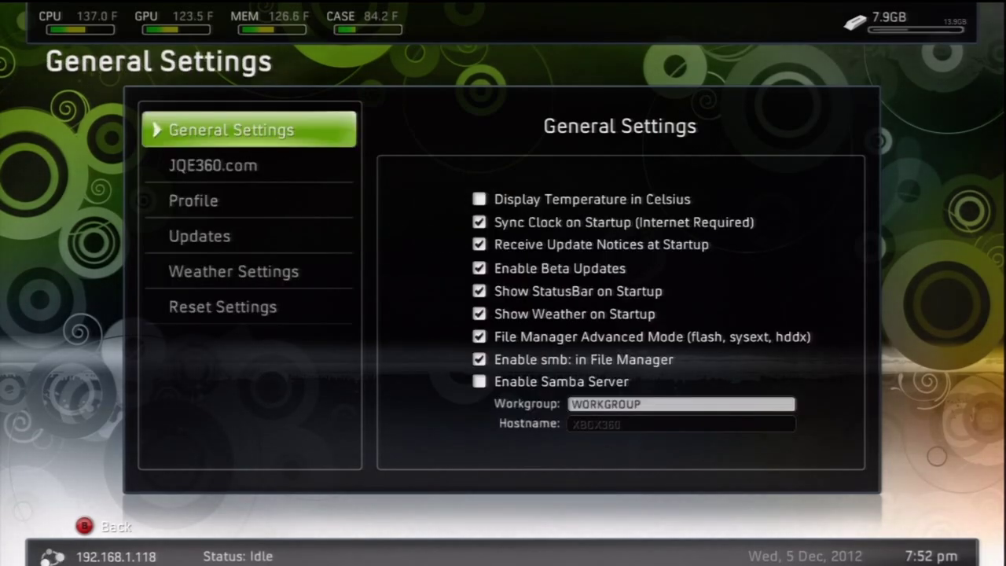
pyautogui.press('Down')
pyautogui.press('Down')
pyautogui.press('Down')
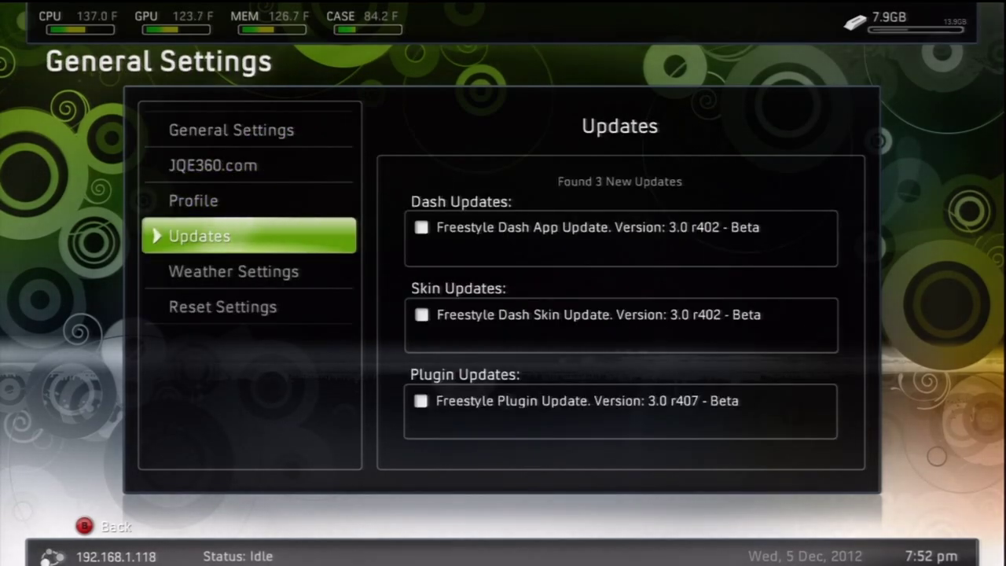
pyautogui.press('Return')
pyautogui.press('Return')
pyautogui.press('Down')
pyautogui.press('Return')
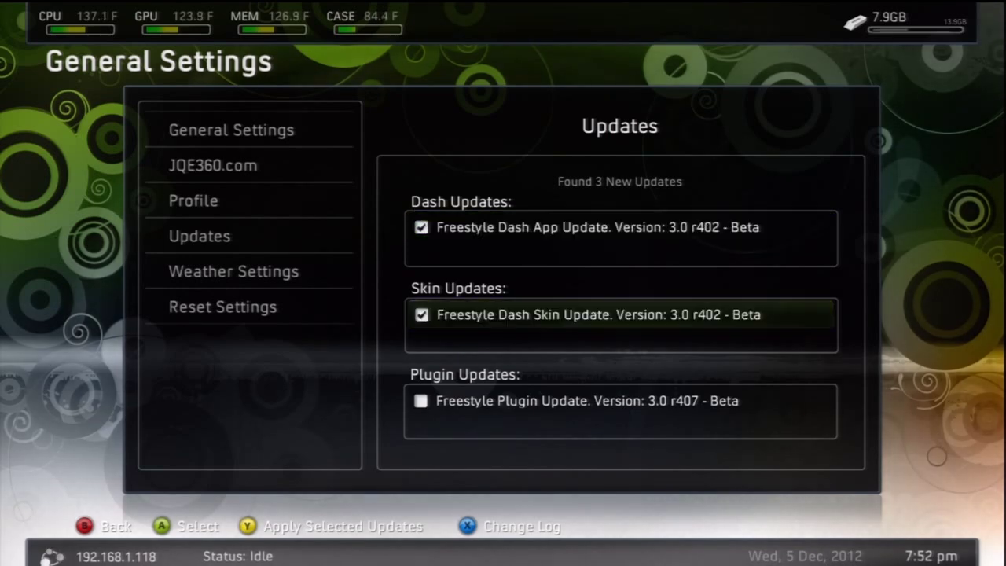
pyautogui.press('Down')
pyautogui.press('Down')
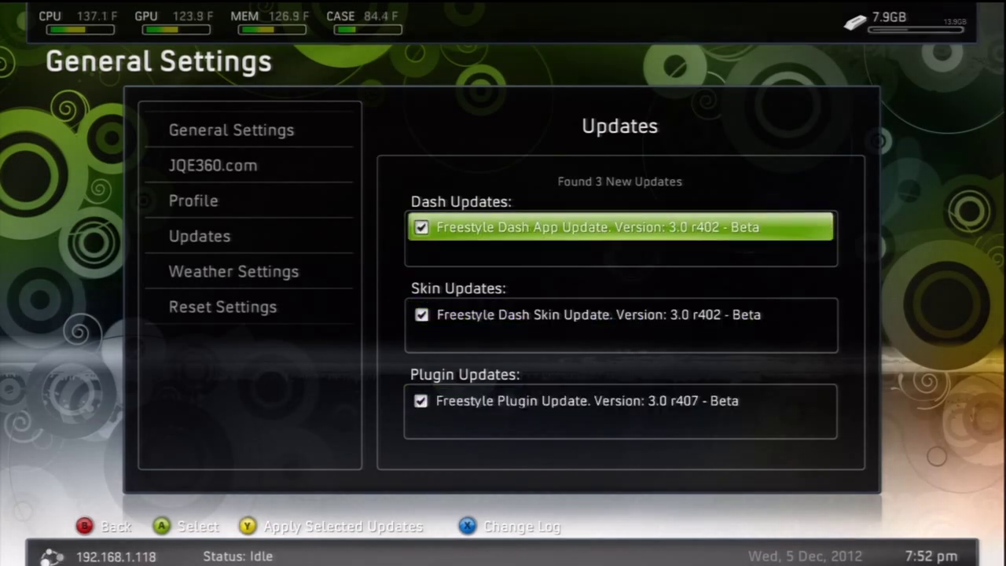
pyautogui.press('y')
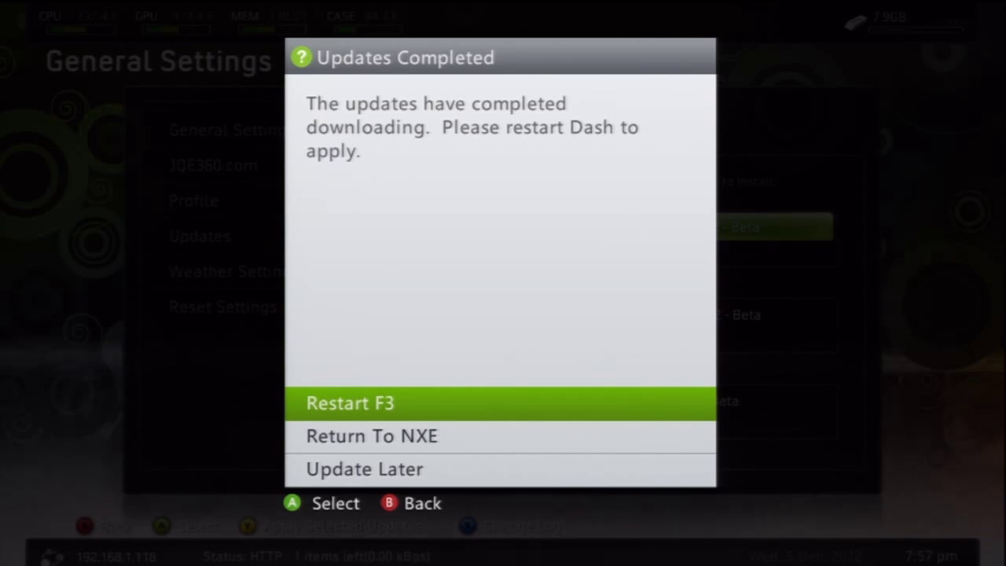
# - Choose Return To NXE in the Updates Completed dialog
pyautogui.press('Down')
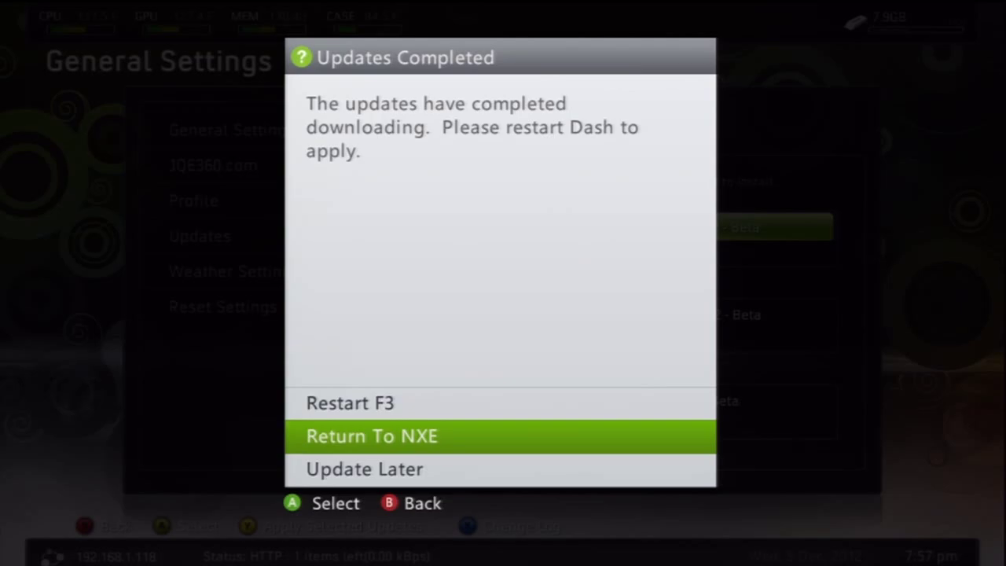
pyautogui.press('Return')
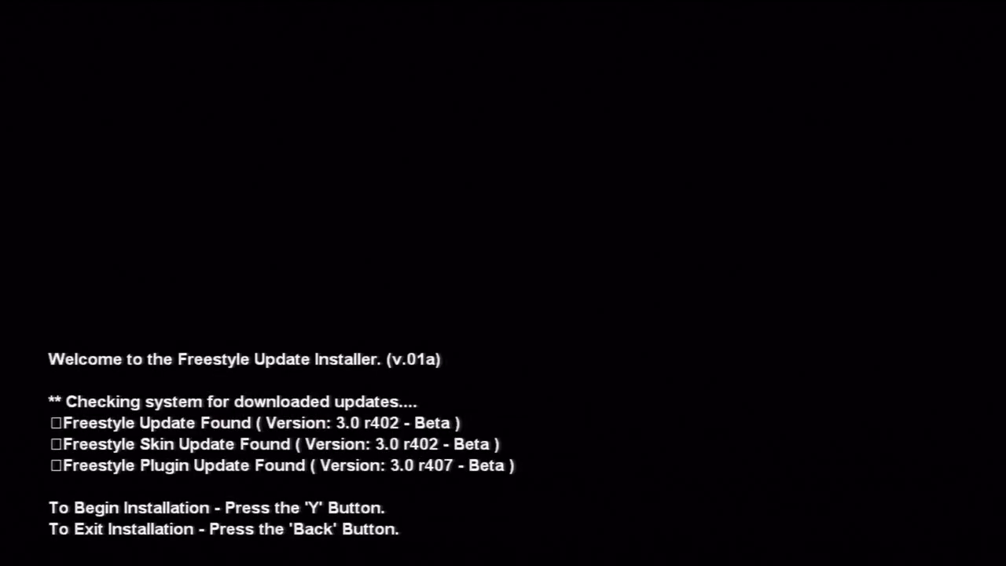
# - Install the three found updates, then reboot the dashboard when extraction finishes
pyautogui.press('y')
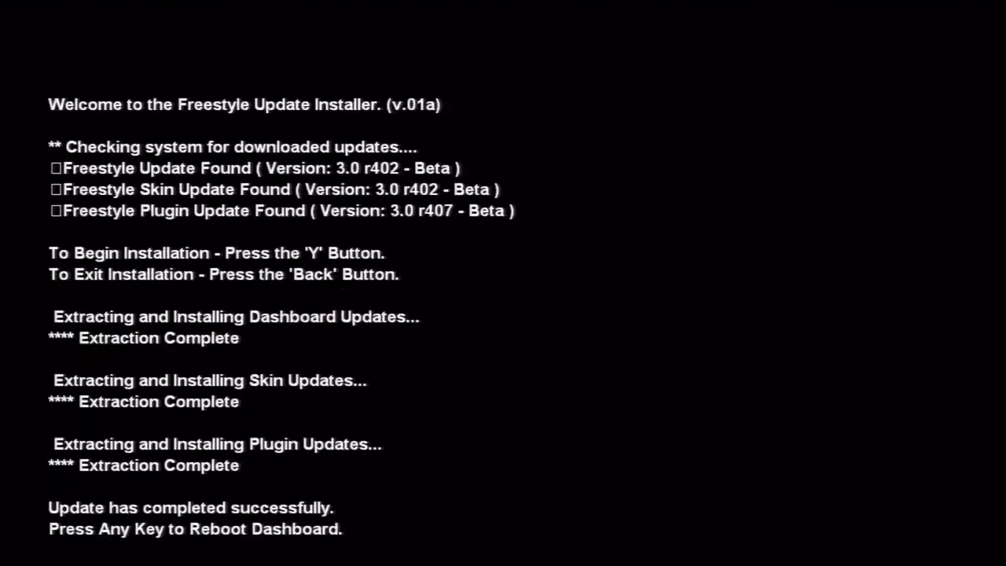
pyautogui.press('Return')
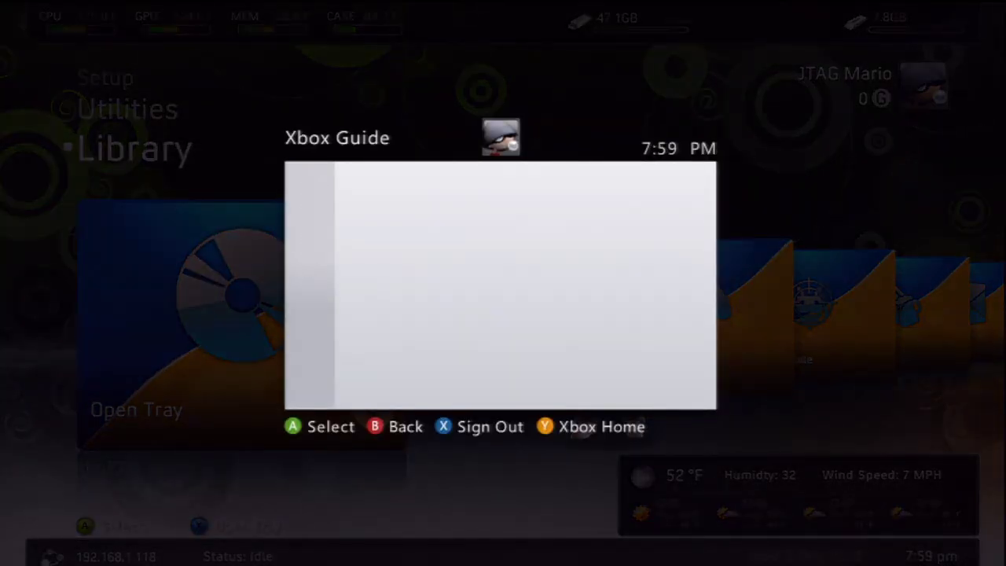
# - Check the guide's System Link Lobby and Current Room views, then return to Setup
pyautogui.press('Down')
pyautogui.press('Down')
pyautogui.press('Up')
pyautogui.press('Up')
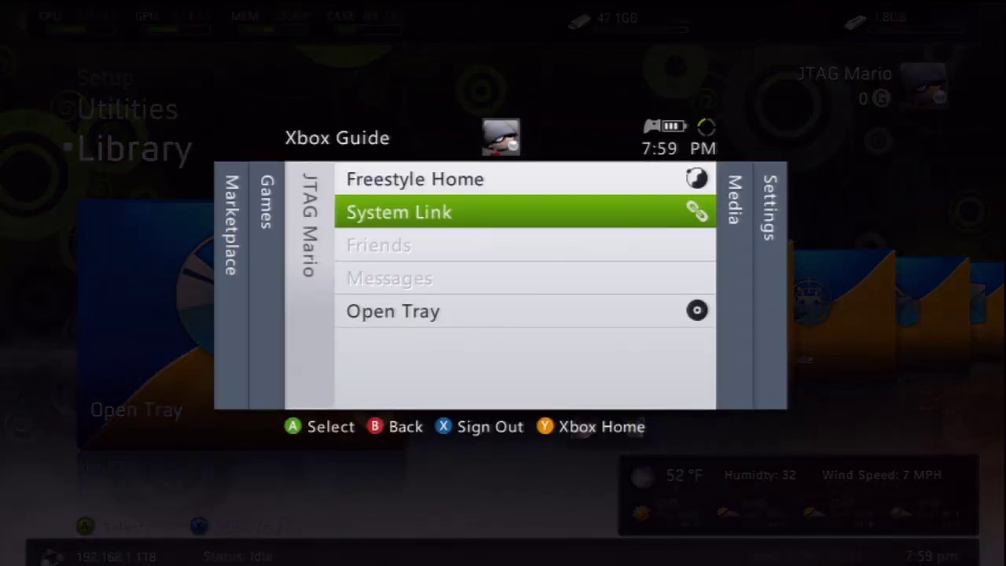
pyautogui.press('Return')
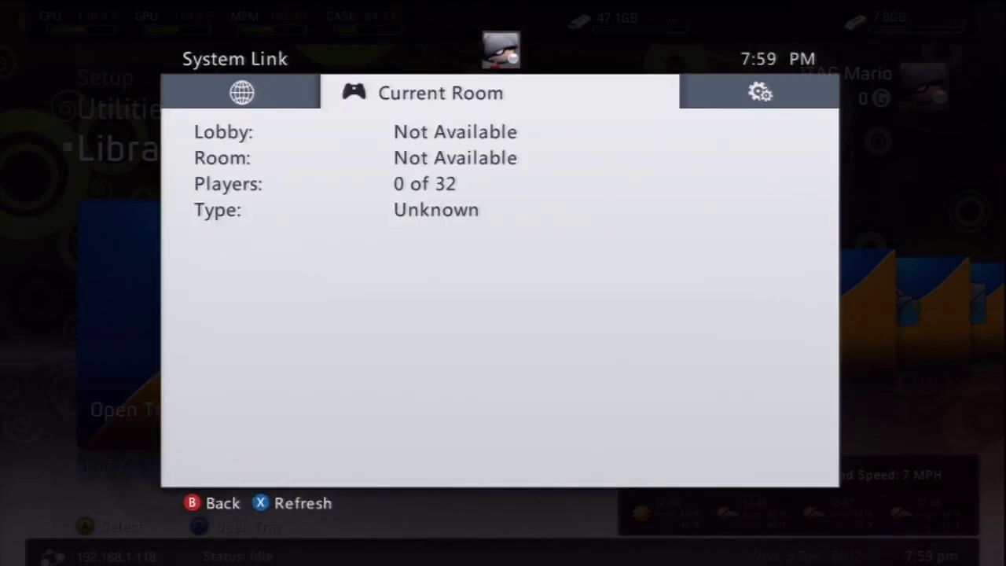
pyautogui.press('Left')
pyautogui.press('Right')
pyautogui.press('Escape')
pyautogui.press('Up')
pyautogui.press('Up')
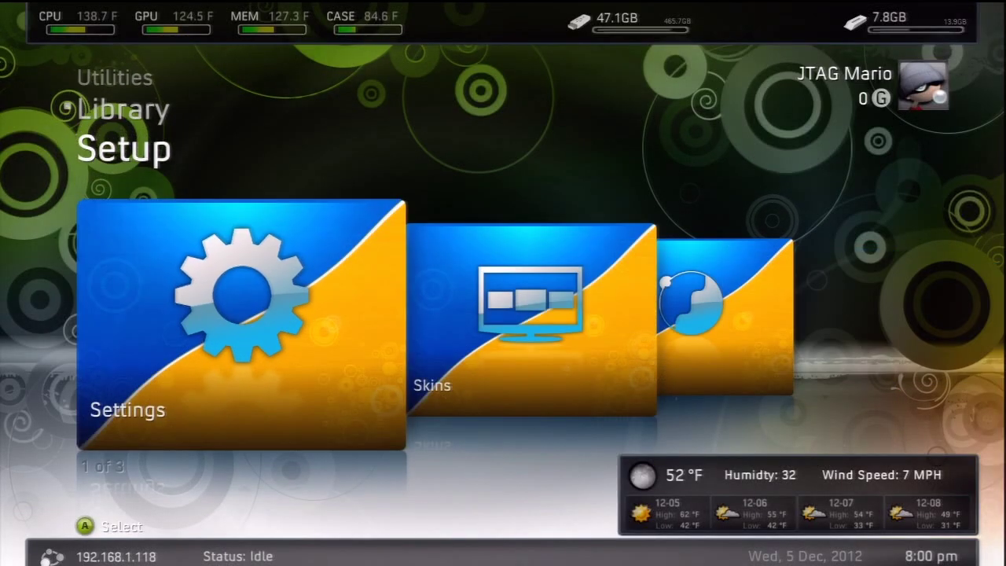
# - Enter the JQE360.com account username in General Settings
pyautogui.press('Return')
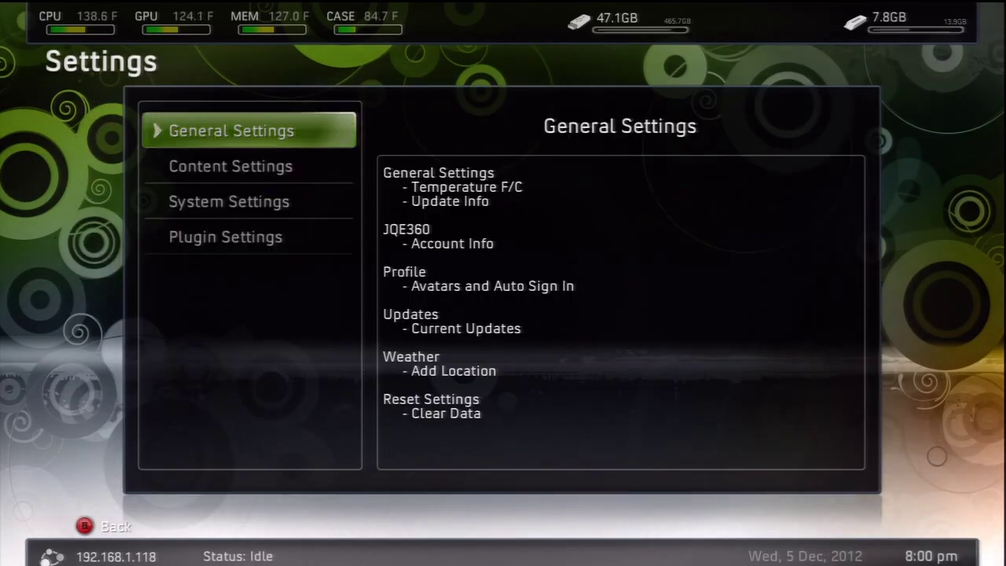
pyautogui.press('Return')
pyautogui.press('Down')
pyautogui.press('Right')
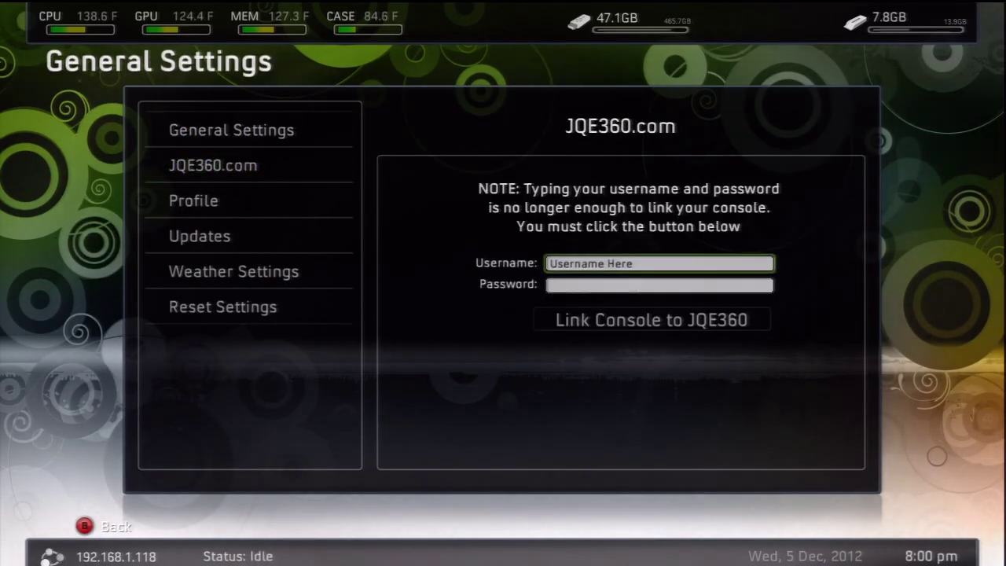
pyautogui.press('Return')
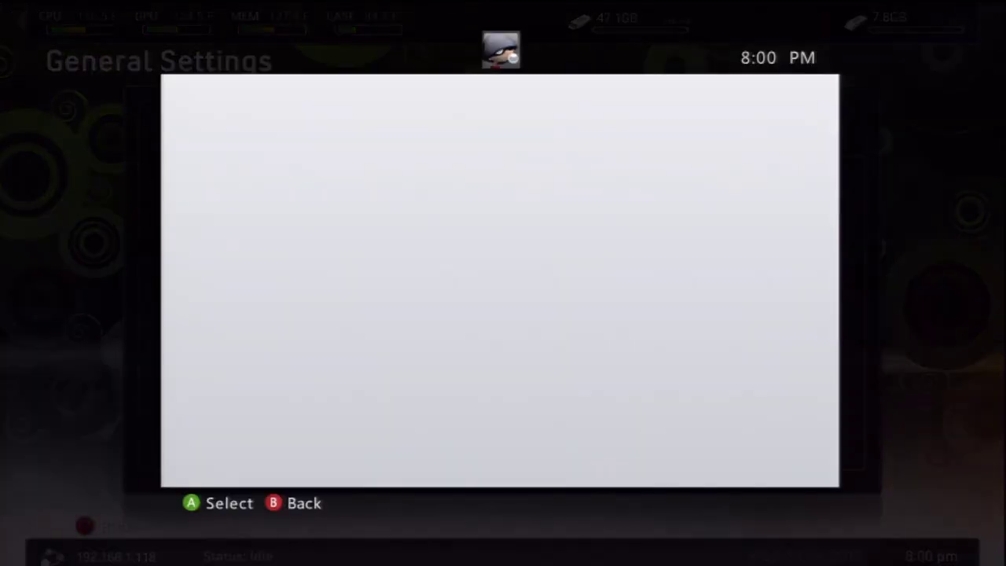
pyautogui.press('Down')
pyautogui.press('Down')
pyautogui.press('Right')
pyautogui.press('Right')
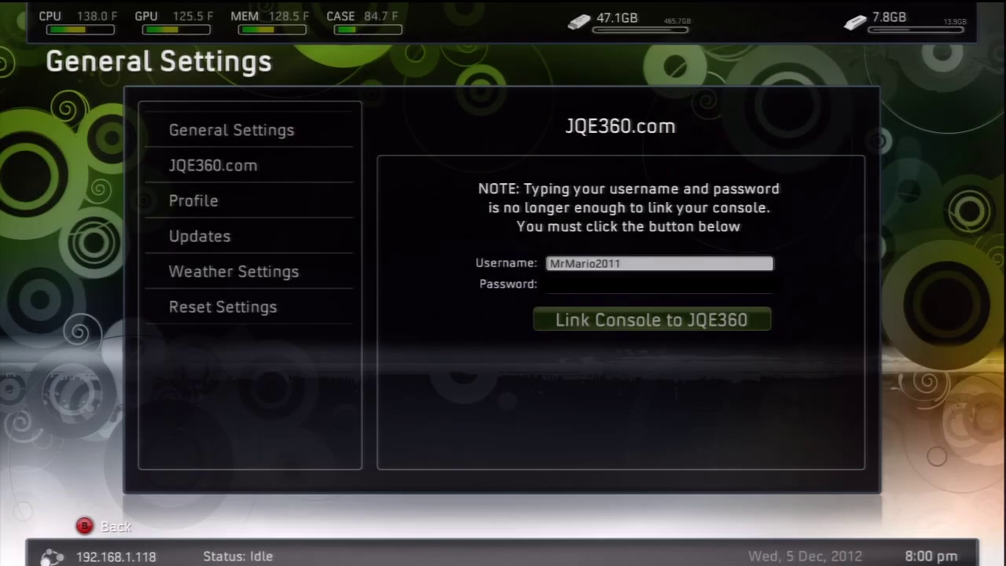
# - Link the console to JQE360 and go back to the main Settings menu
pyautogui.press('Return')
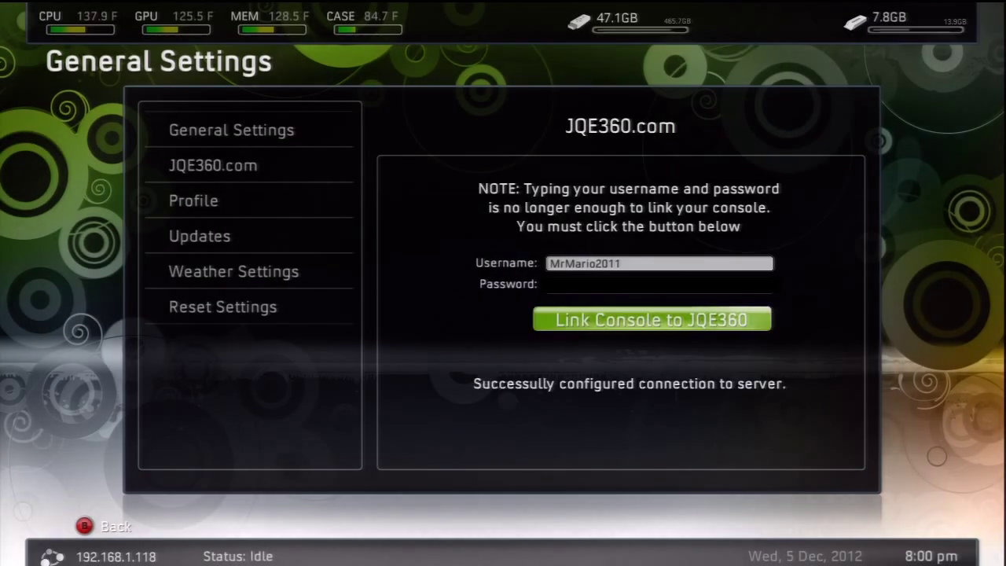
pyautogui.press('Up')
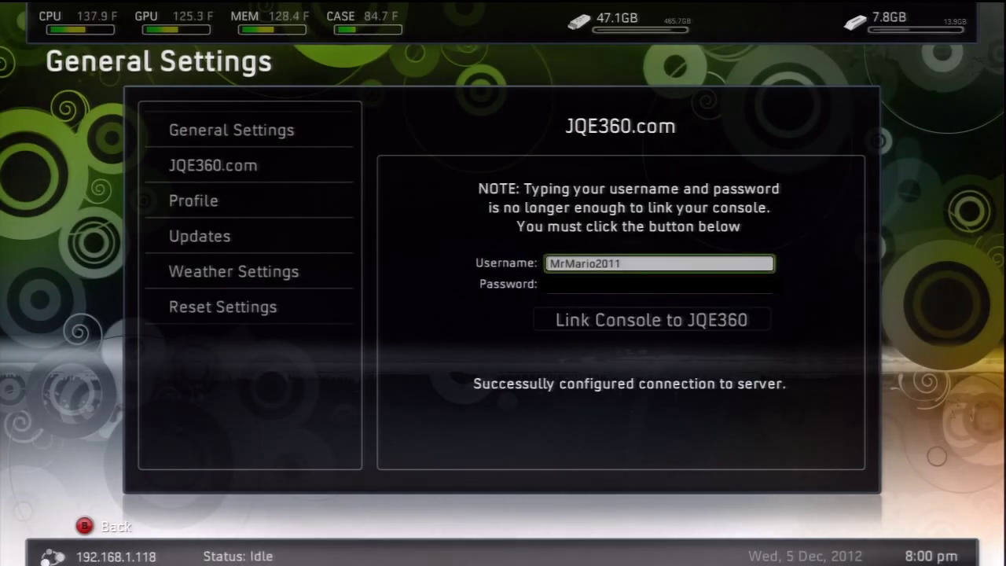
pyautogui.press('Left')
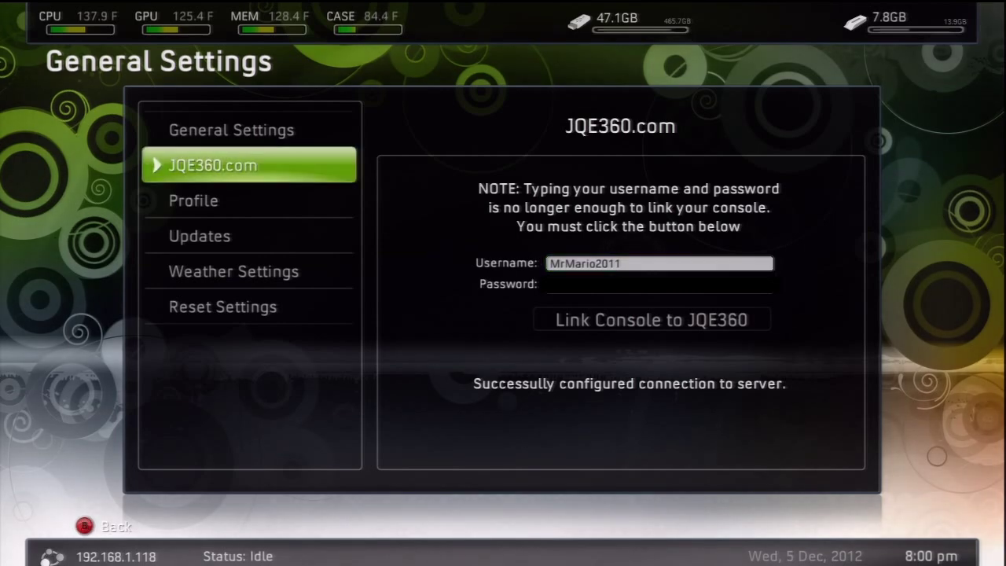
pyautogui.press('Right')
pyautogui.press('Escape')
pyautogui.press('Down')
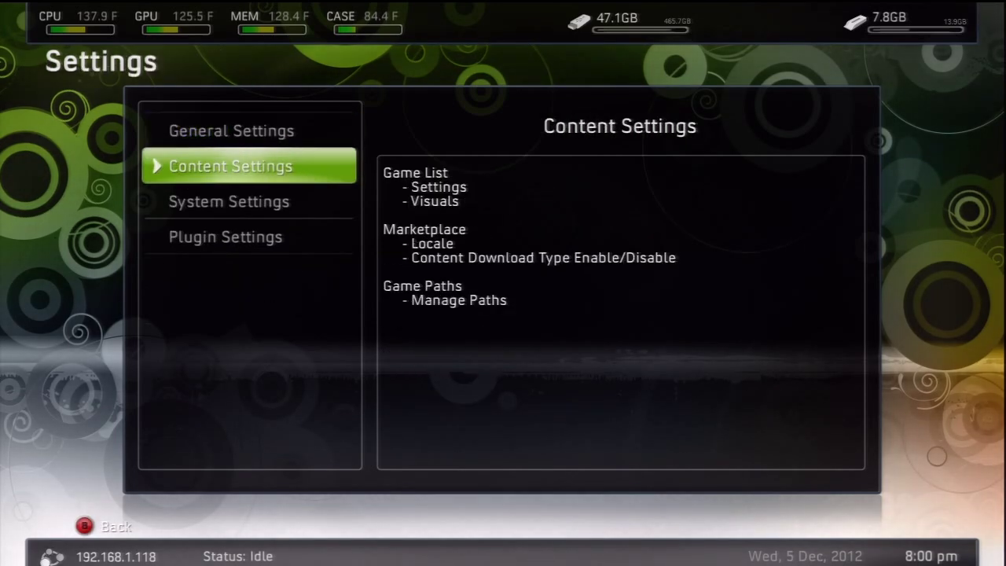
# - Enable UPnP port mapping in the F3Plugin LiNK plugin settings
pyautogui.press('Down')
pyautogui.press('Down')
pyautogui.press('Return')
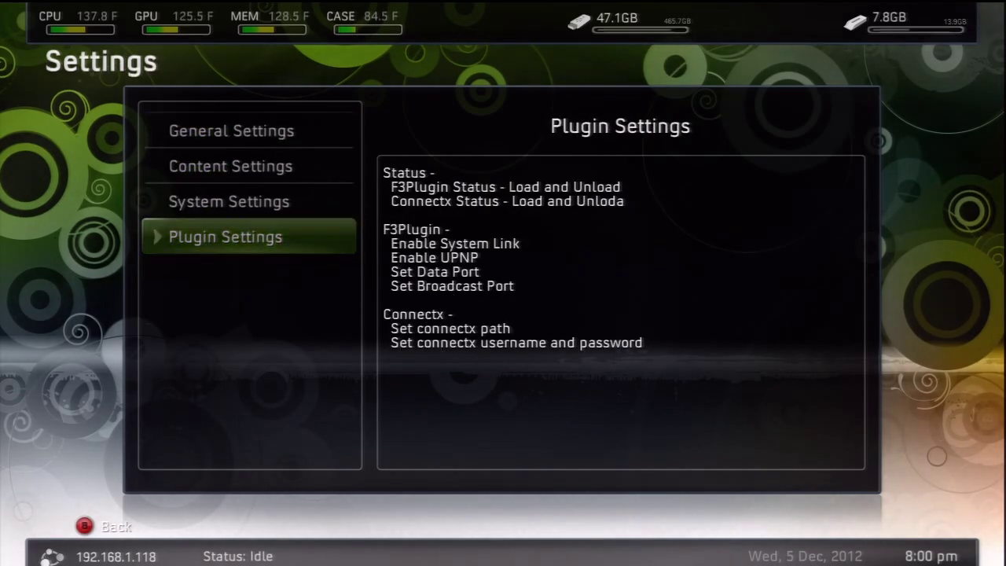
pyautogui.press('Down')
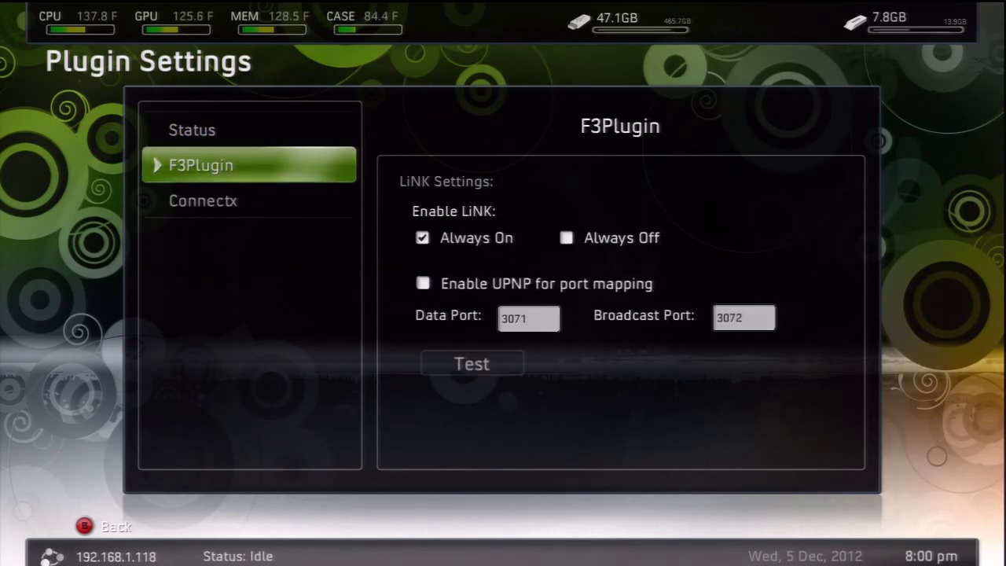
pyautogui.press('Right')
pyautogui.press('Down')
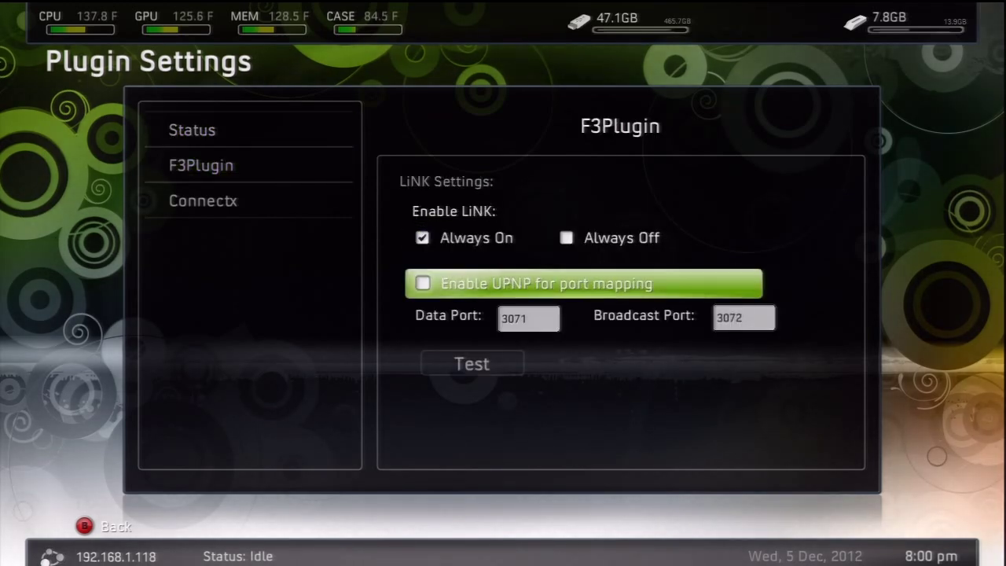
pyautogui.press('Return')
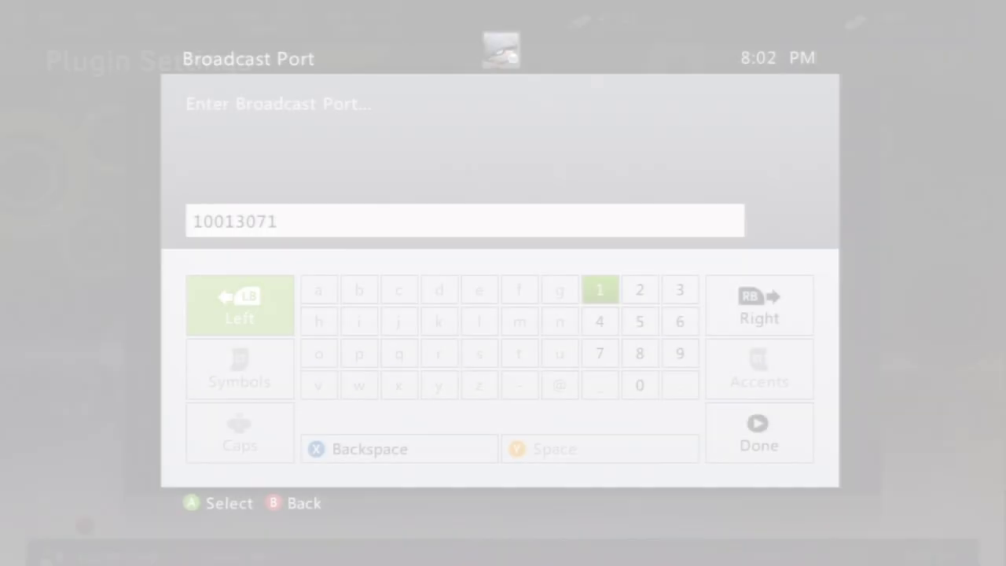
# - Set the broadcast port to 3071 and test the LiNK settings
pyautogui.press('BackSpace')
pyautogui.press('BackSpace')
pyautogui.press('BackSpace')
pyautogui.press('BackSpace')
pyautogui.press('Return')
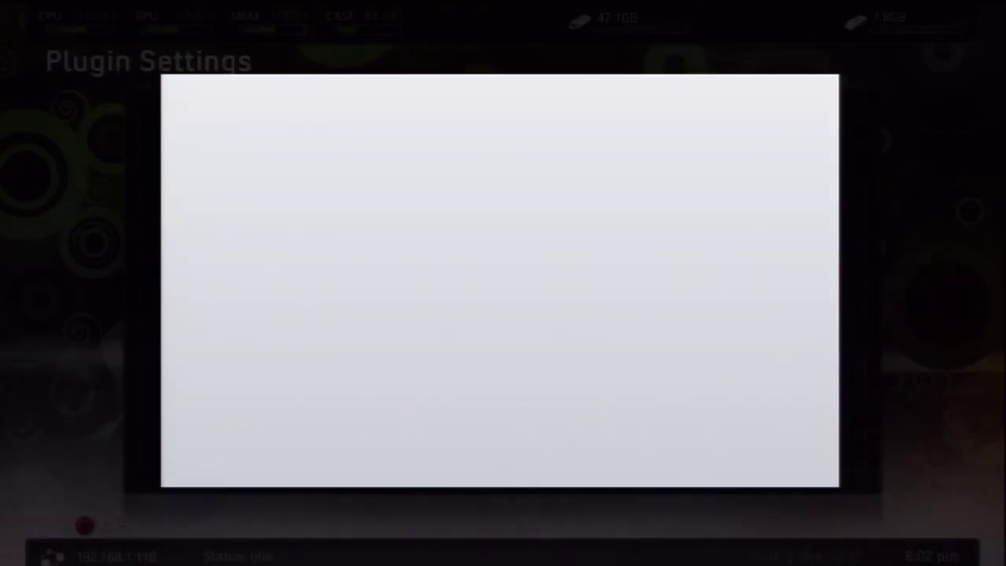
pyautogui.press('Return')
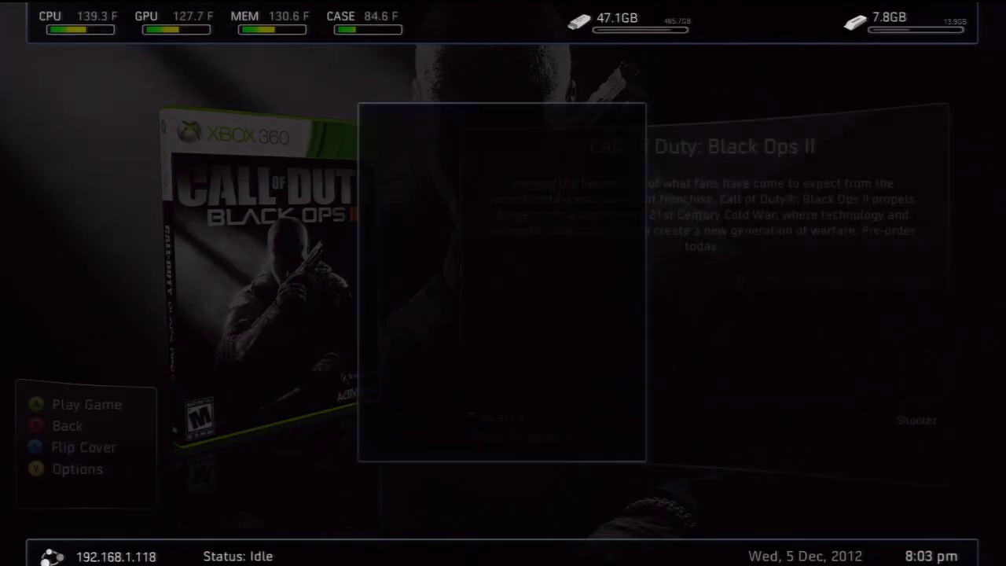
# - Download the available Black Ops II title updates from Manage Title Updates
pyautogui.press('Up')
pyautogui.press('Return')
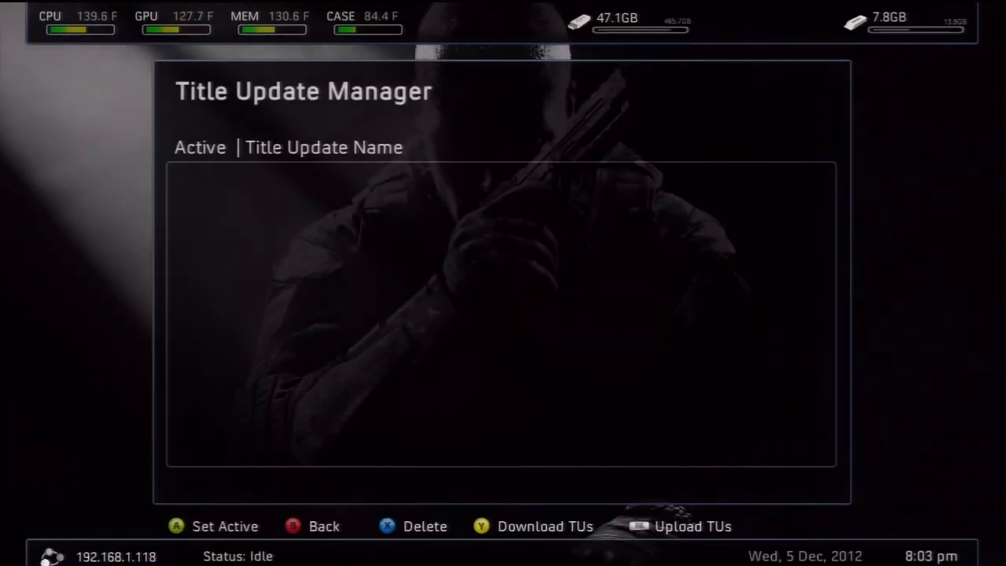
pyautogui.press('y')
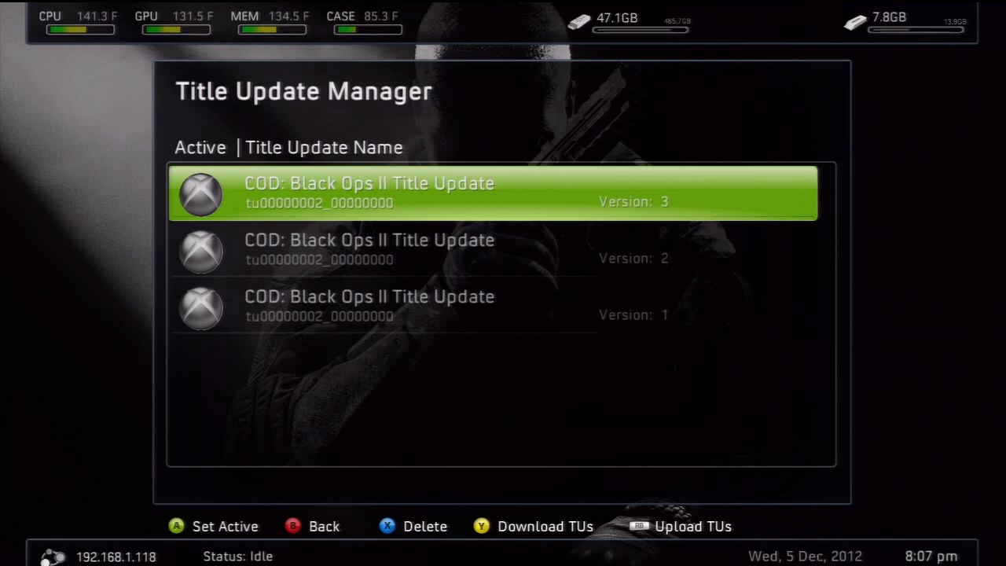
# - Set Version 3 as the active title update and return to the game page
pyautogui.press('Down')
pyautogui.press('Down')
pyautogui.press('Down')
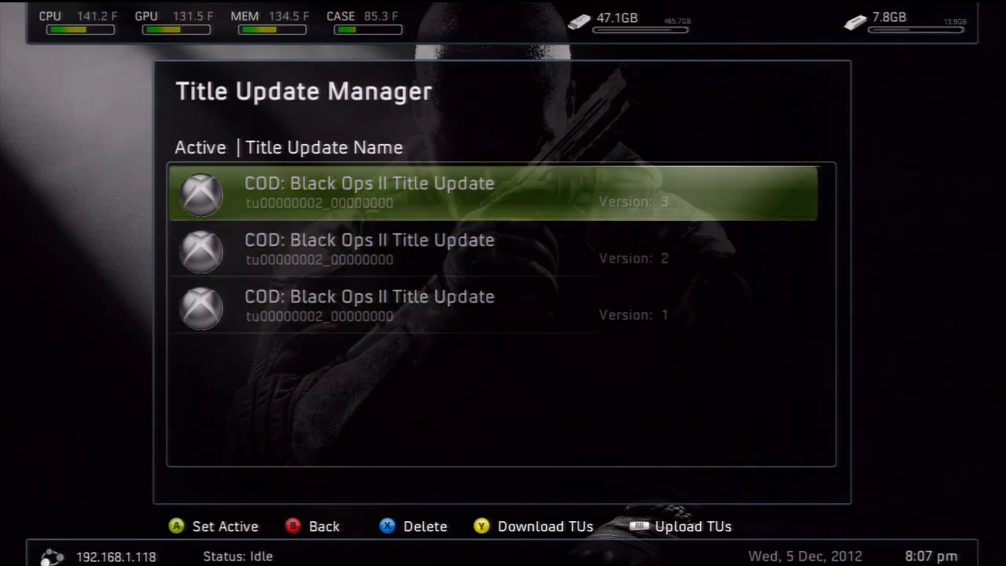
pyautogui.press('Return')
pyautogui.press('Down')
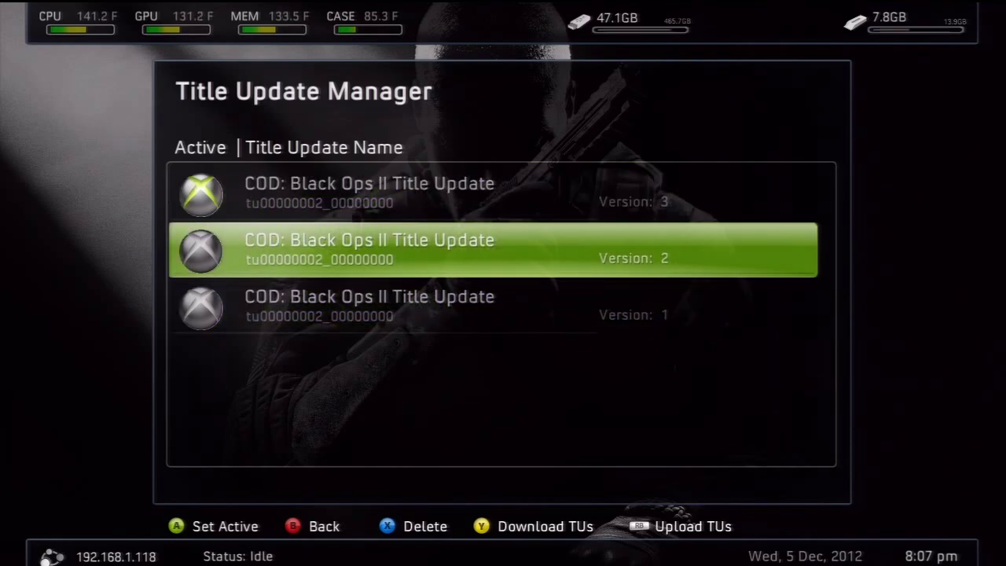
pyautogui.press('Escape')
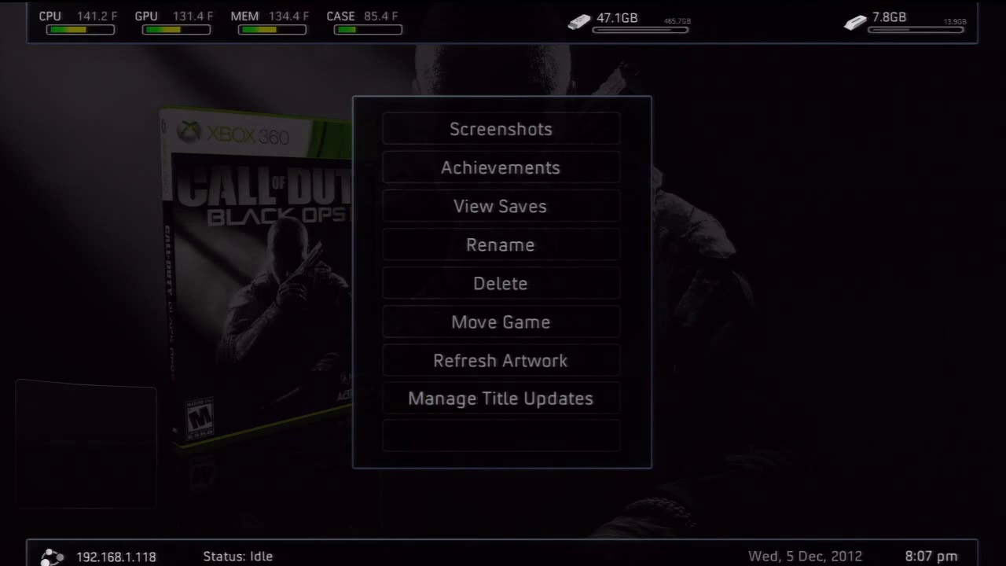
pyautogui.press('Escape')
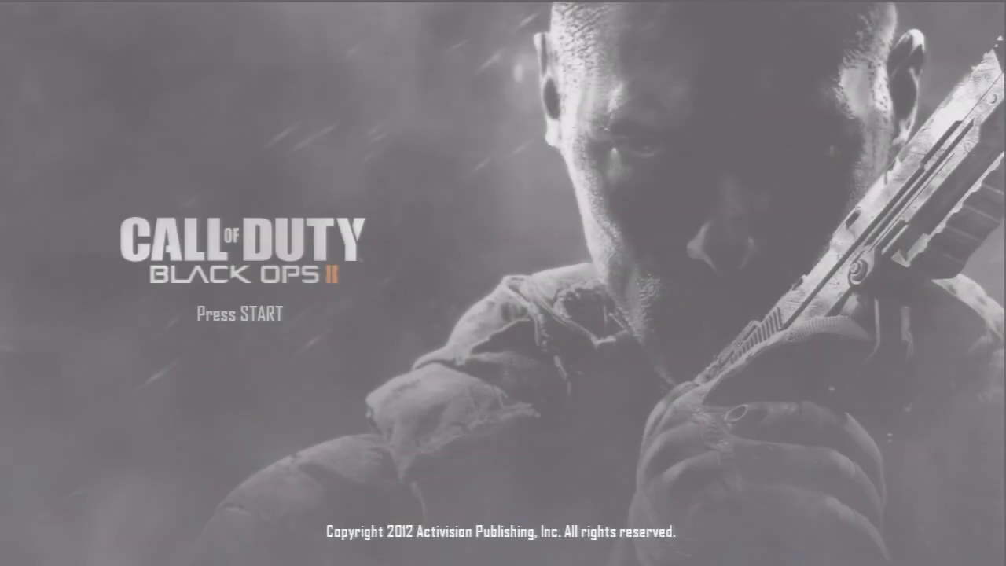
# - Launch Black Ops II, open System Link, and look at a player's actions before dismissing them
pyautogui.press('Return')
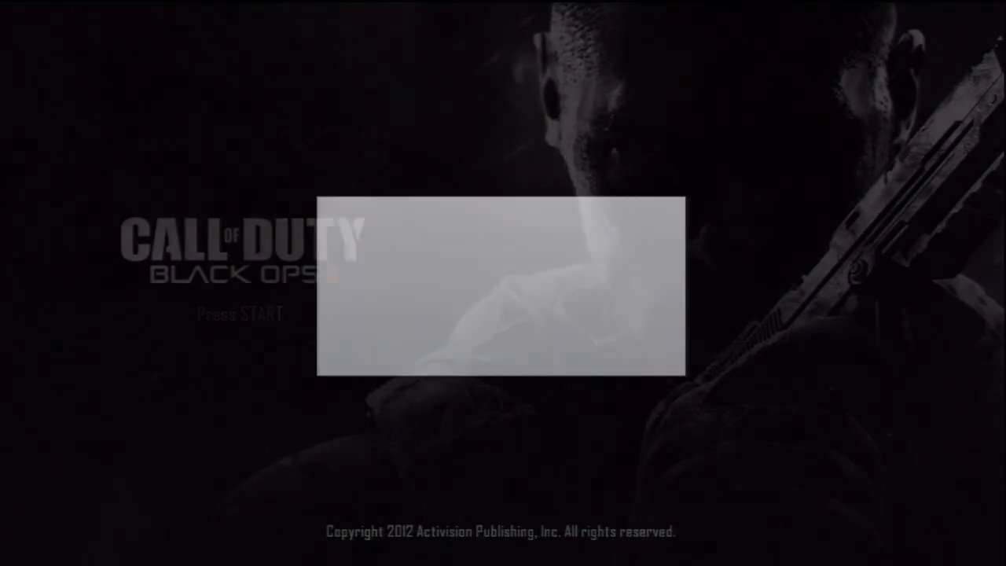
pyautogui.press('Return')
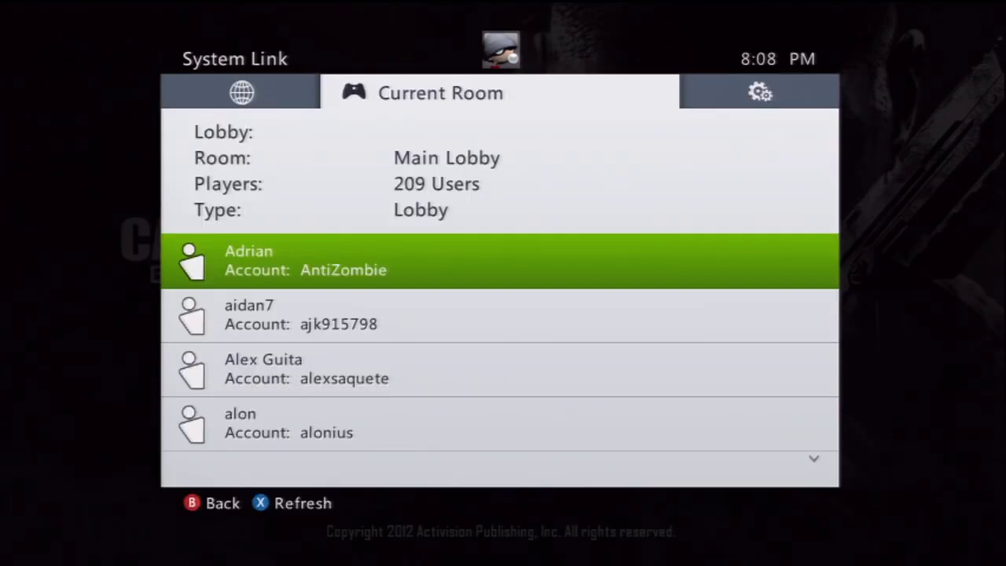
pyautogui.press('Down')
pyautogui.press('Down')
pyautogui.press('Down')
pyautogui.press('Down')
pyautogui.press('Down')
pyautogui.press('Down')
pyautogui.press('Down')
pyautogui.press('Down')
pyautogui.press('Down')
pyautogui.press('Down')
pyautogui.press('Down')
pyautogui.press('Down')
pyautogui.press('Down')
pyautogui.press('Down')
pyautogui.press('Down')
pyautogui.press('Down')
pyautogui.press('Down')
pyautogui.press('Down')
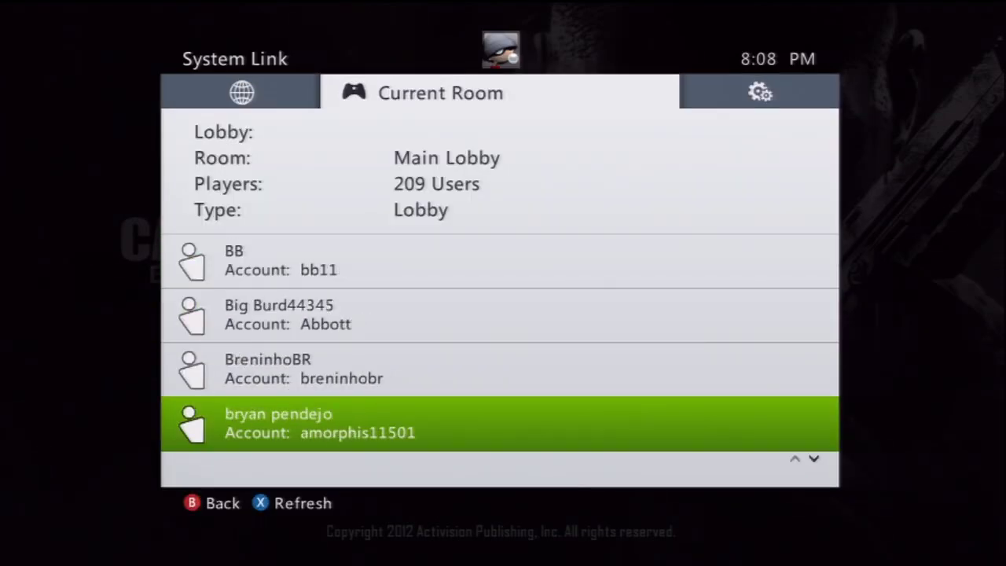
pyautogui.press('Return')
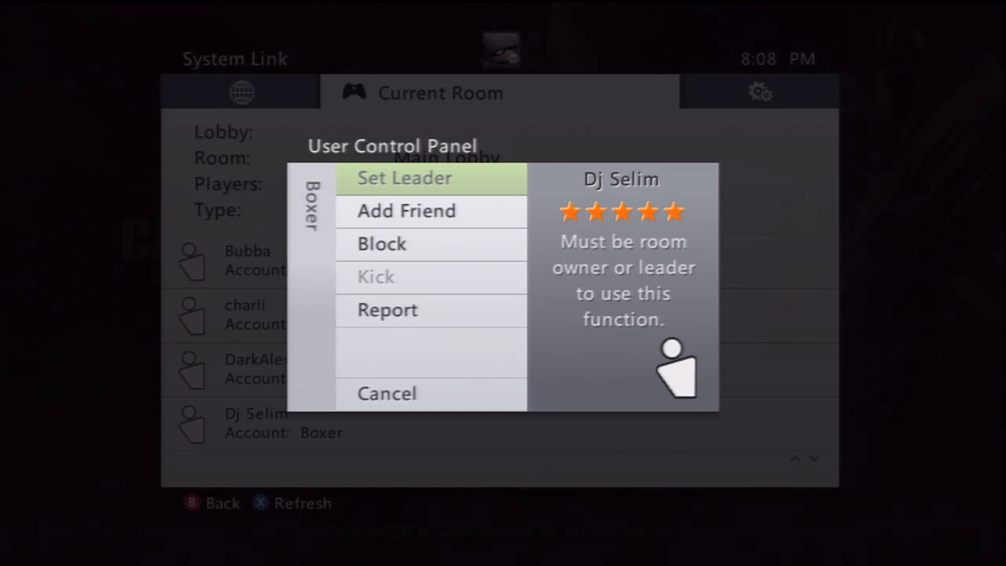
pyautogui.press('Down')
pyautogui.press('Down')
pyautogui.press('Down')
pyautogui.press('Down')
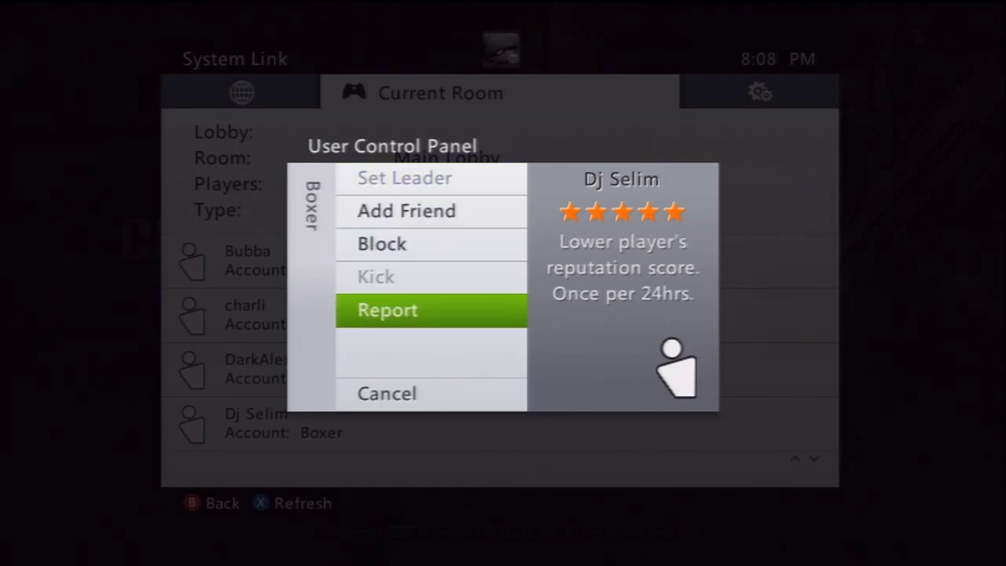
pyautogui.press('Up')
pyautogui.press('Up')
pyautogui.press('Up')
pyautogui.press('Escape')
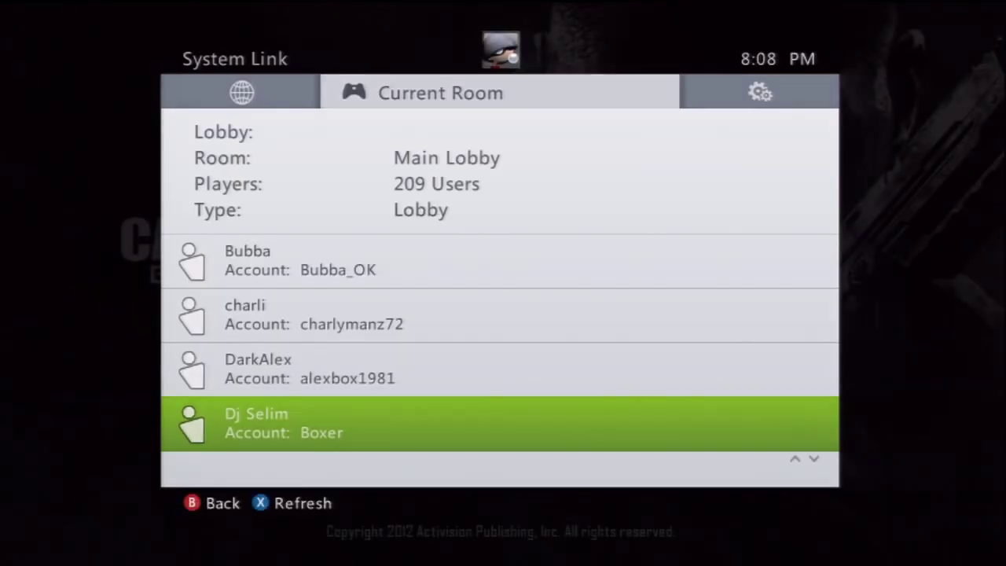
# - Browse the Black Ops 2 public rooms in the Lobby list and select Public Room 6
pyautogui.press('Left')
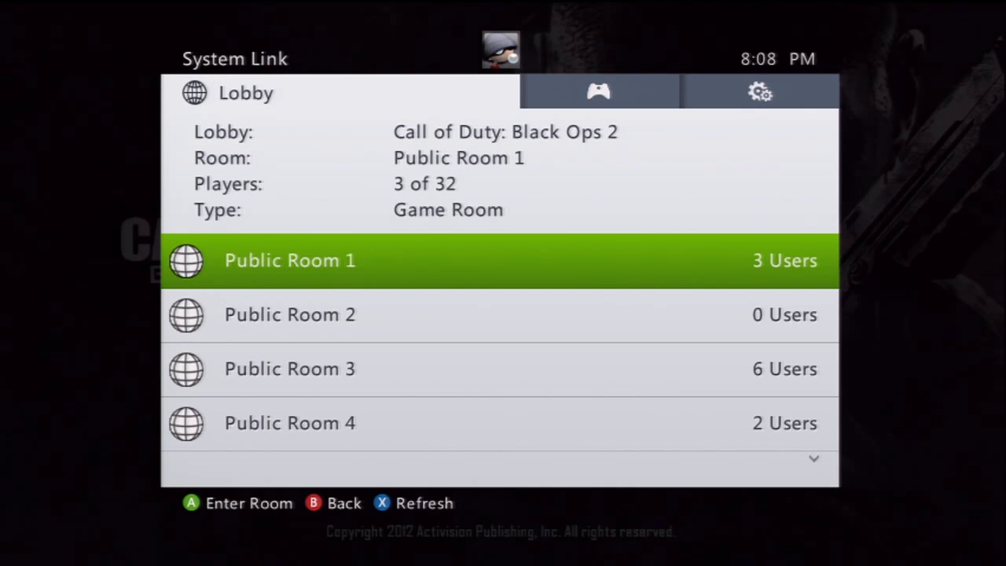
pyautogui.press('Down')
pyautogui.press('Down')
pyautogui.press('Down')
pyautogui.press('Down')
pyautogui.press('Down')
pyautogui.press('Down')
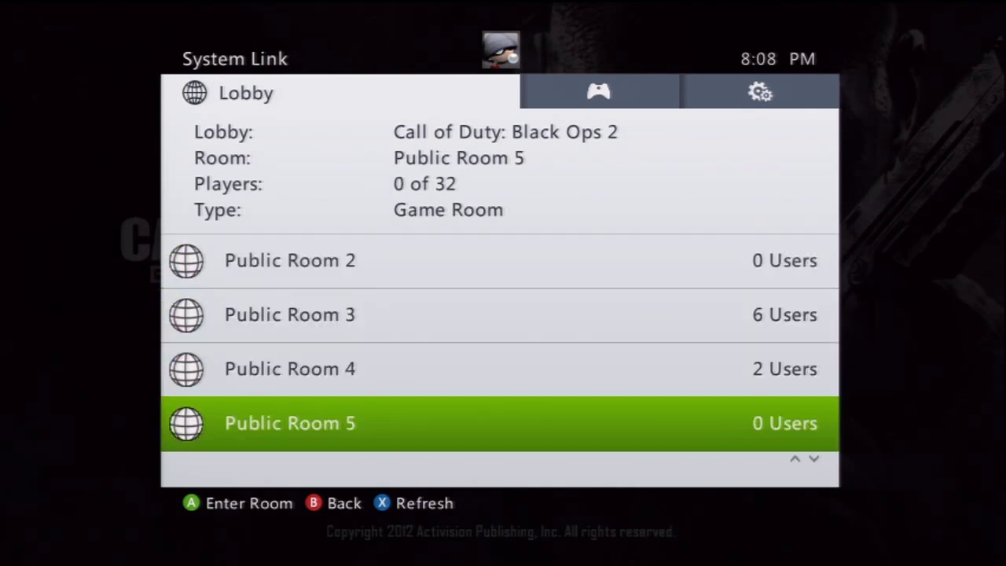
pyautogui.press('Down')
pyautogui.press('Up')
pyautogui.press('Up')
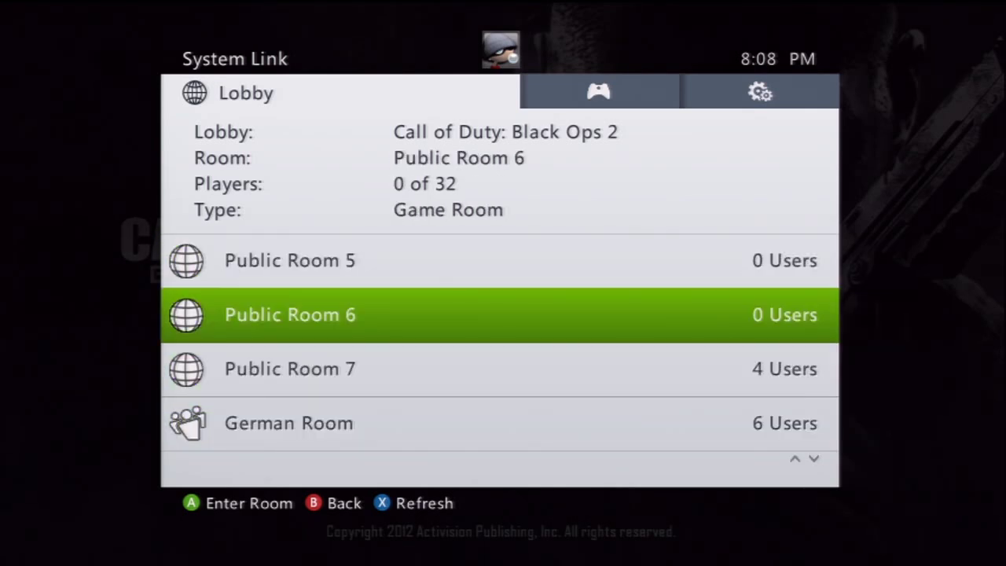
pyautogui.press('Return')
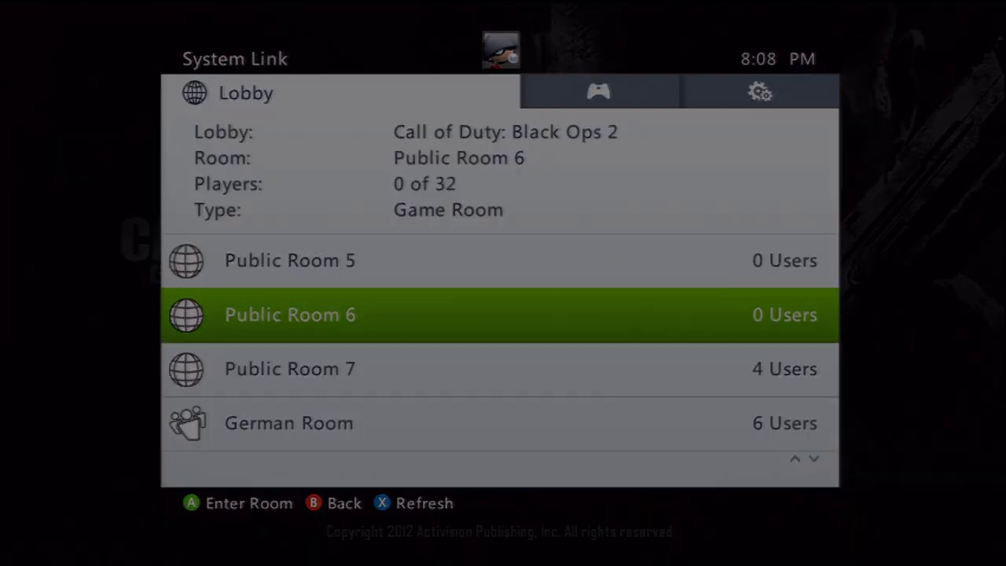